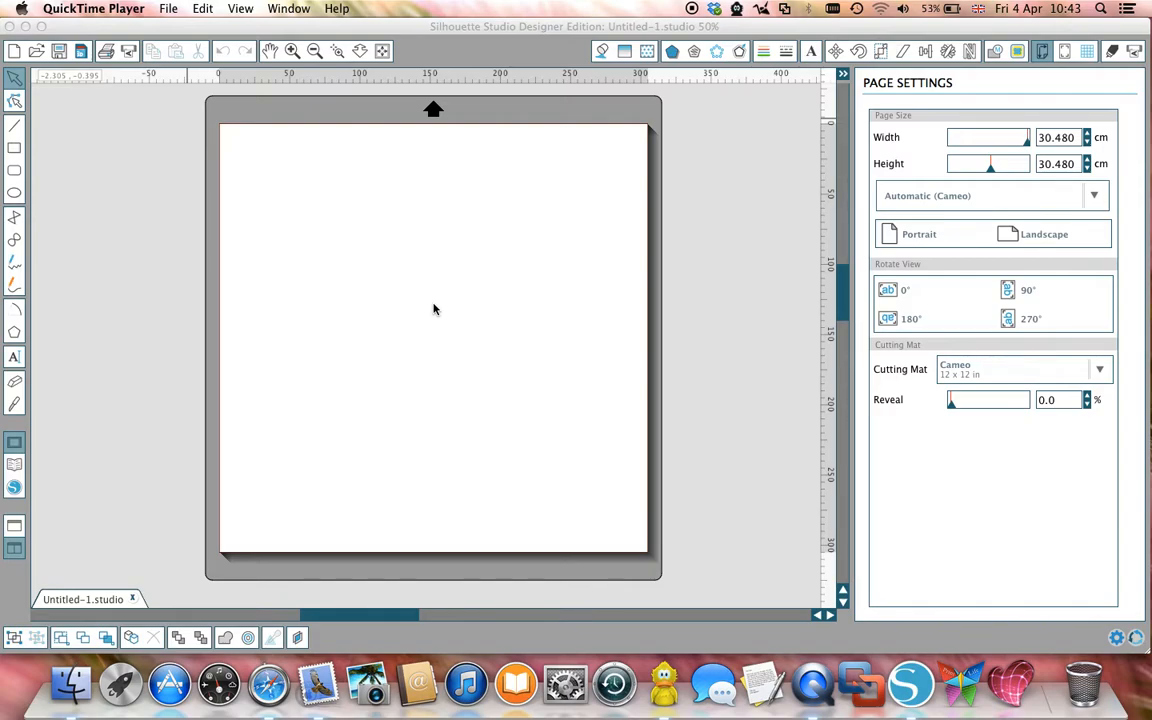
# Step: Draw an ellipse in the page's upper-left area and a rectangle about 7 cm wide and 5.6 cm high touching its right side
pyautogui.click(13, 195)
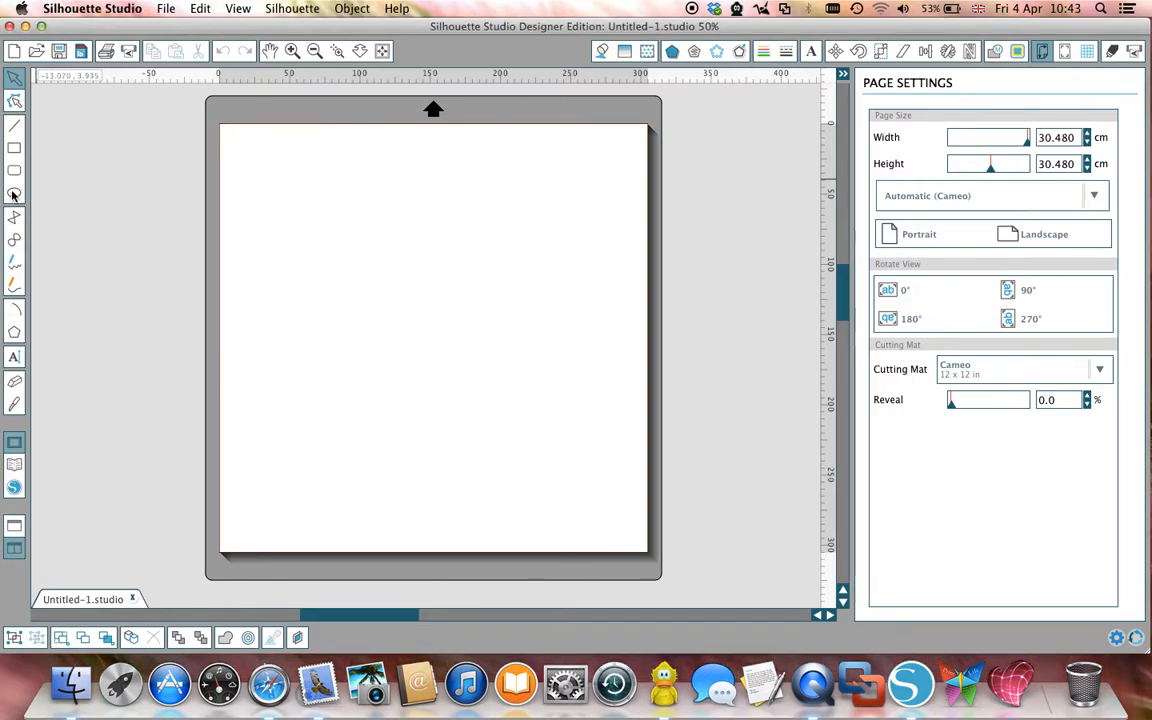
pyautogui.moveTo(277, 201); pyautogui.dragTo(359, 297)
pyautogui.click(18, 194)
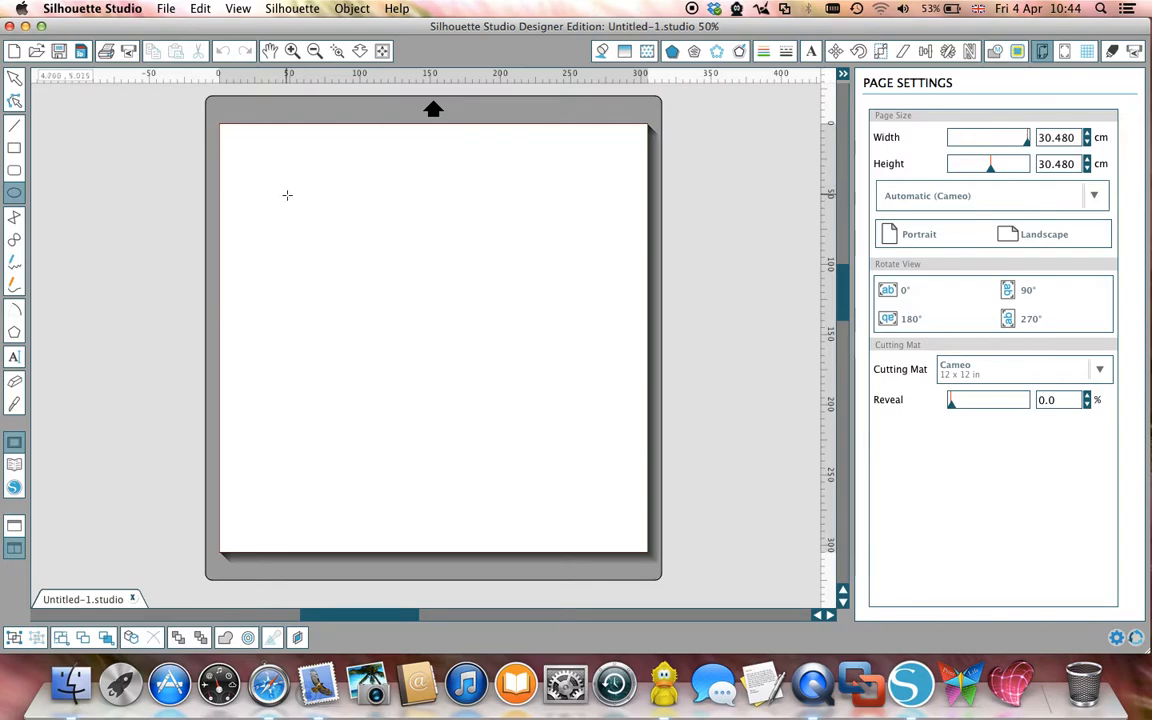
pyautogui.moveTo(287, 195); pyautogui.dragTo(368, 265)
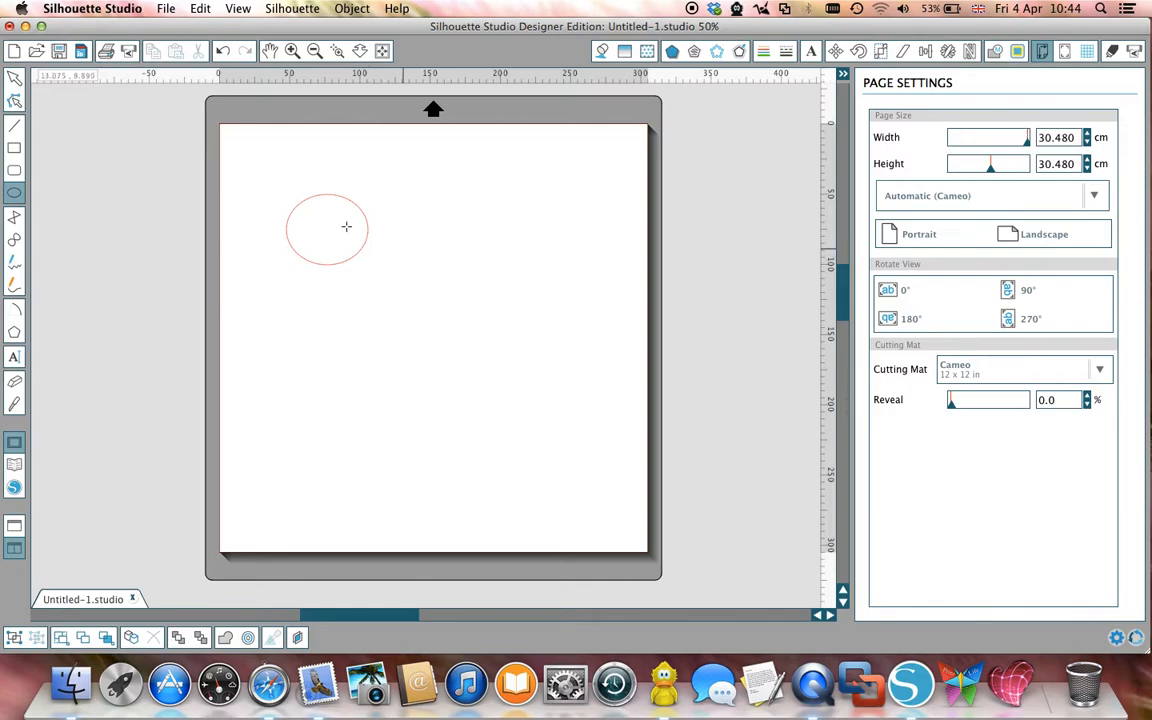
pyautogui.click(15, 148)
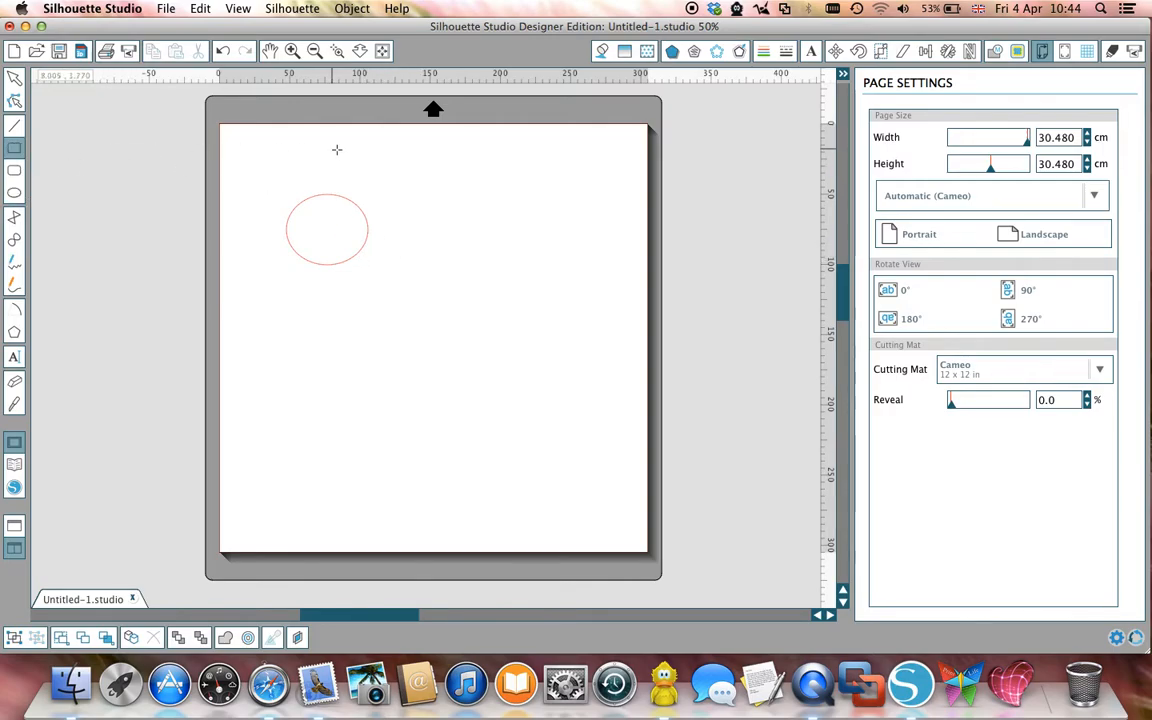
pyautogui.moveTo(367, 180); pyautogui.dragTo(466, 259)
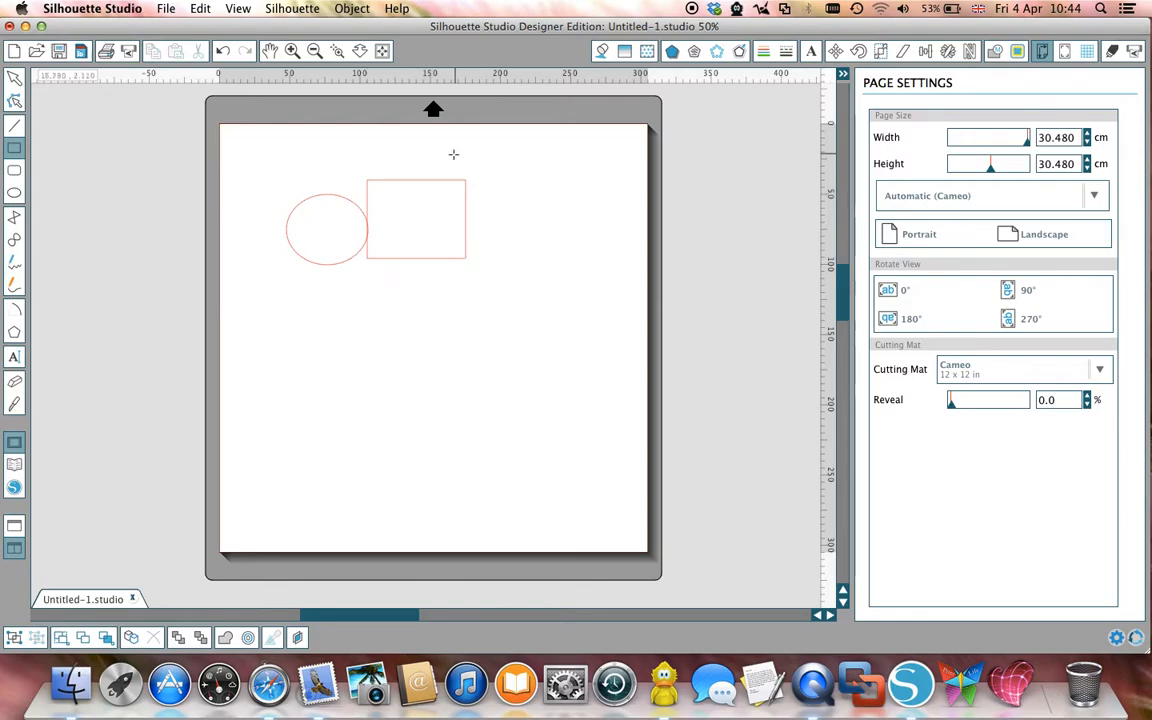
# Step: Give the rectangle beside the ellipse a short-dashed line style and a blue-violet line colour, RGB (114,20,255)
pyautogui.click(15, 80)
pyautogui.click(445, 262)
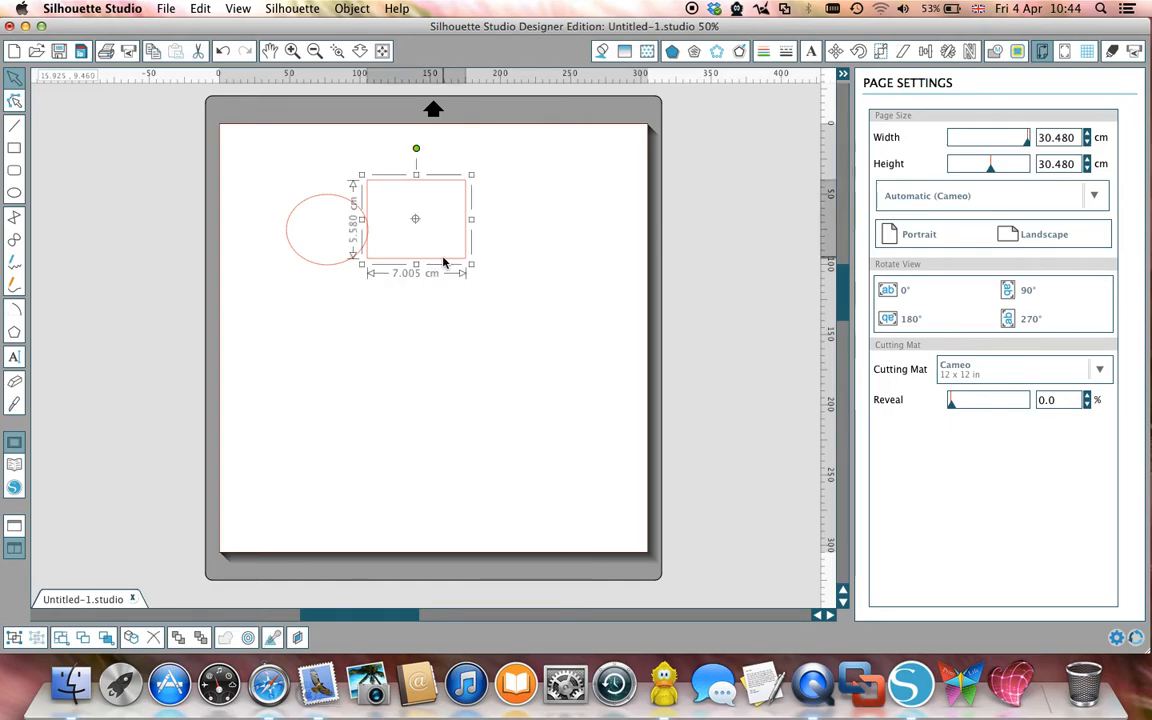
pyautogui.click(788, 53)
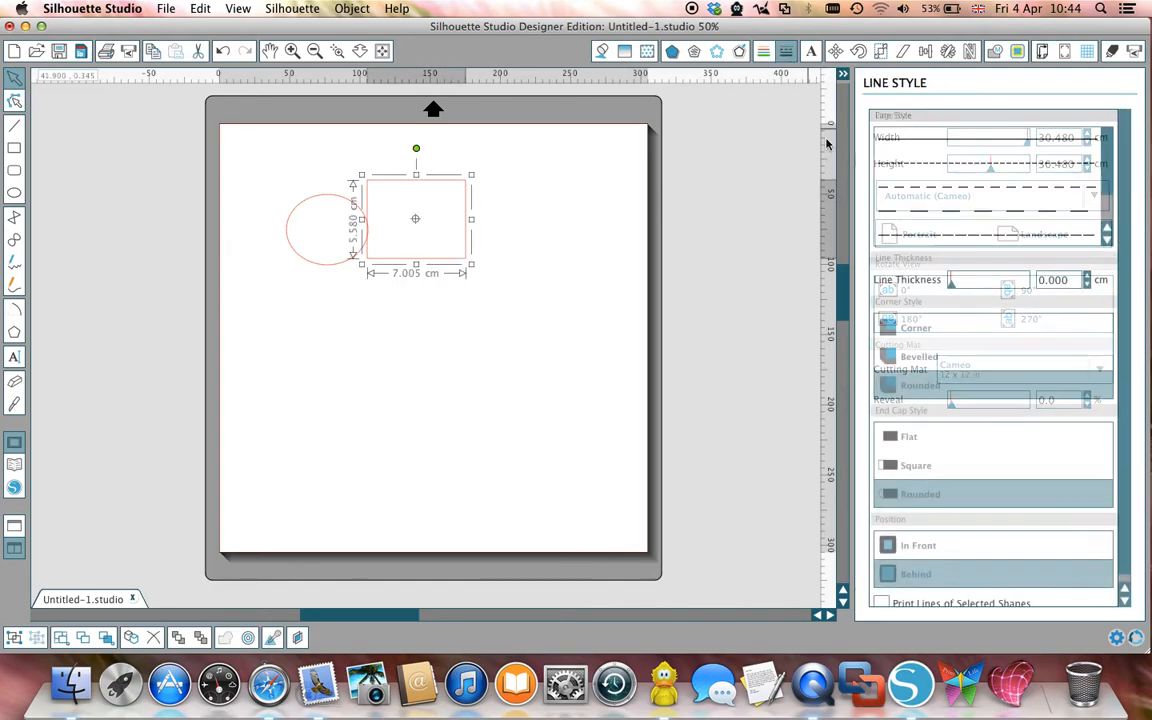
pyautogui.click(930, 188)
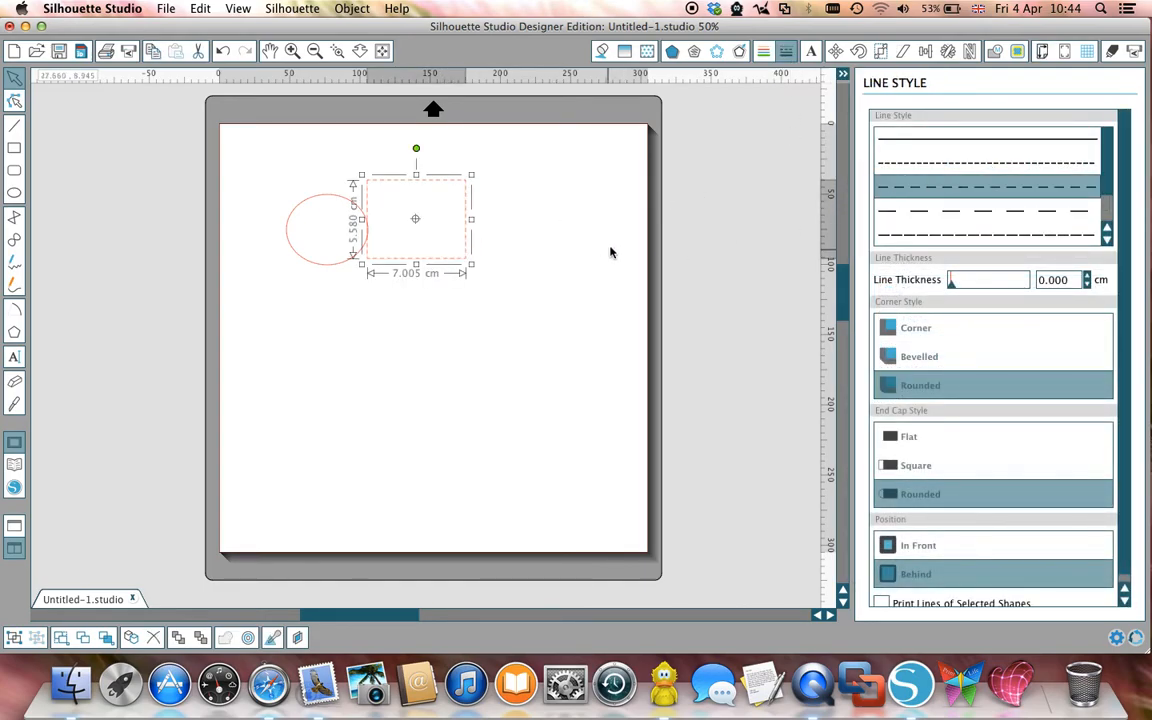
pyautogui.click(763, 52)
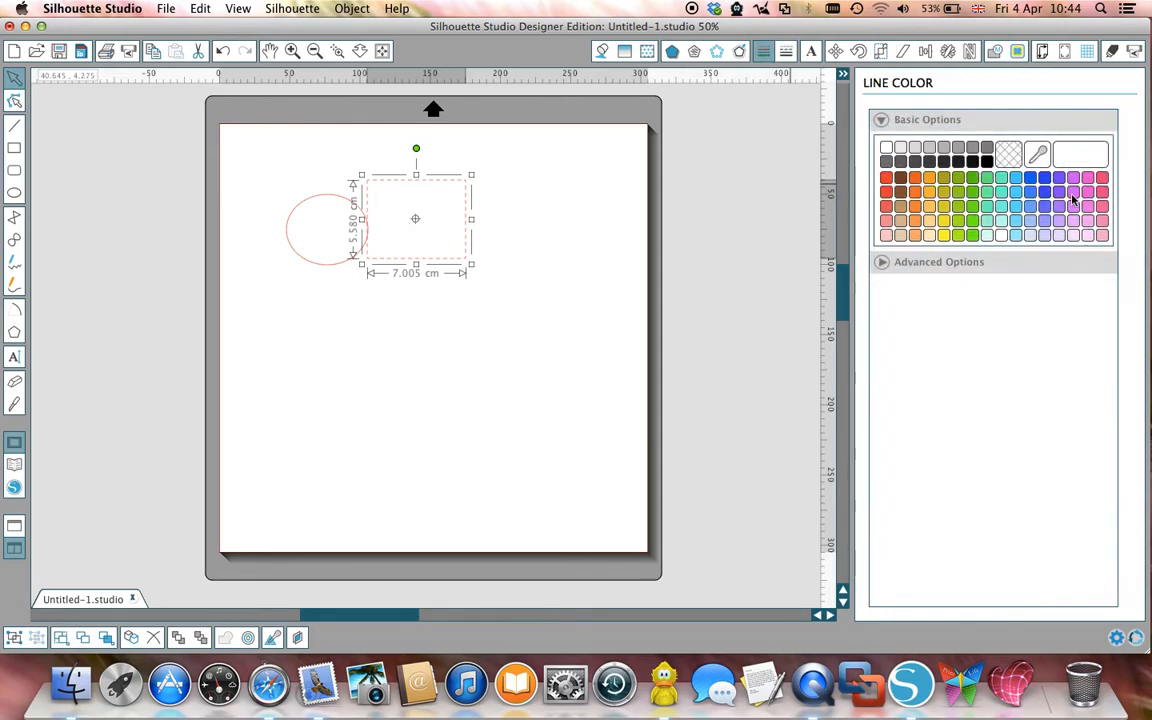
pyautogui.click(1061, 178)
pyautogui.click(651, 297)
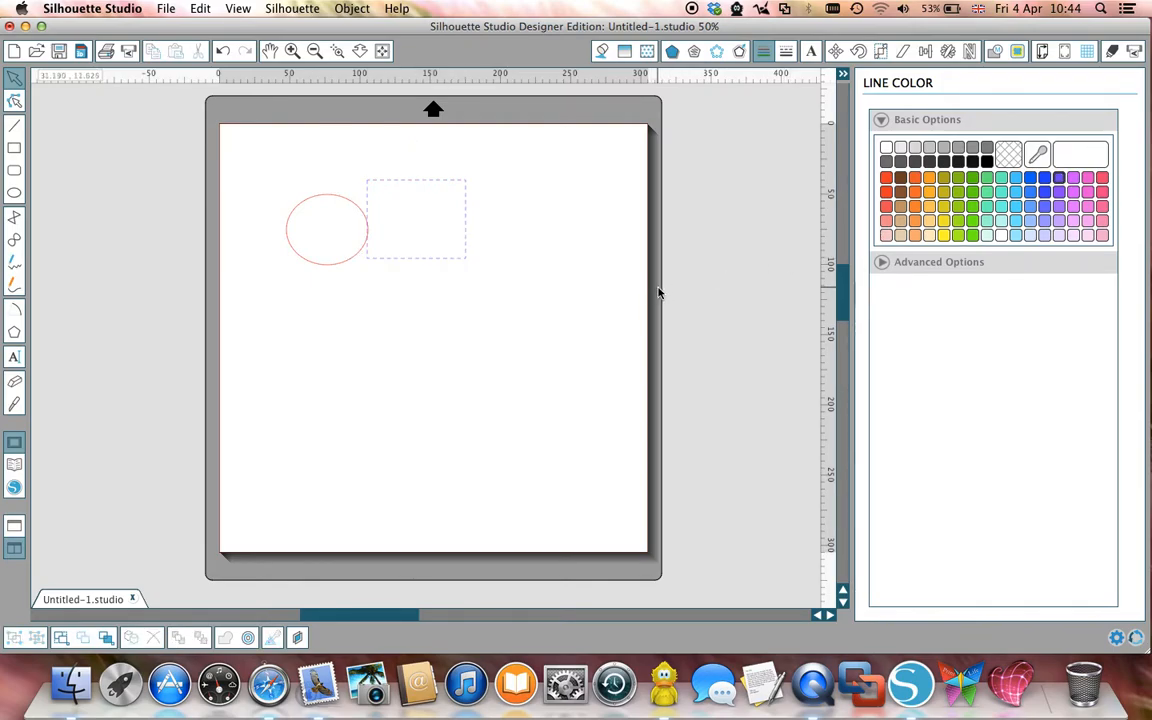
# Step: Add a second layer and draw on it a tall rectangle about 1.9 cm wide and 9.5 cm high below the dashed rectangle
pyautogui.click(298, 641)
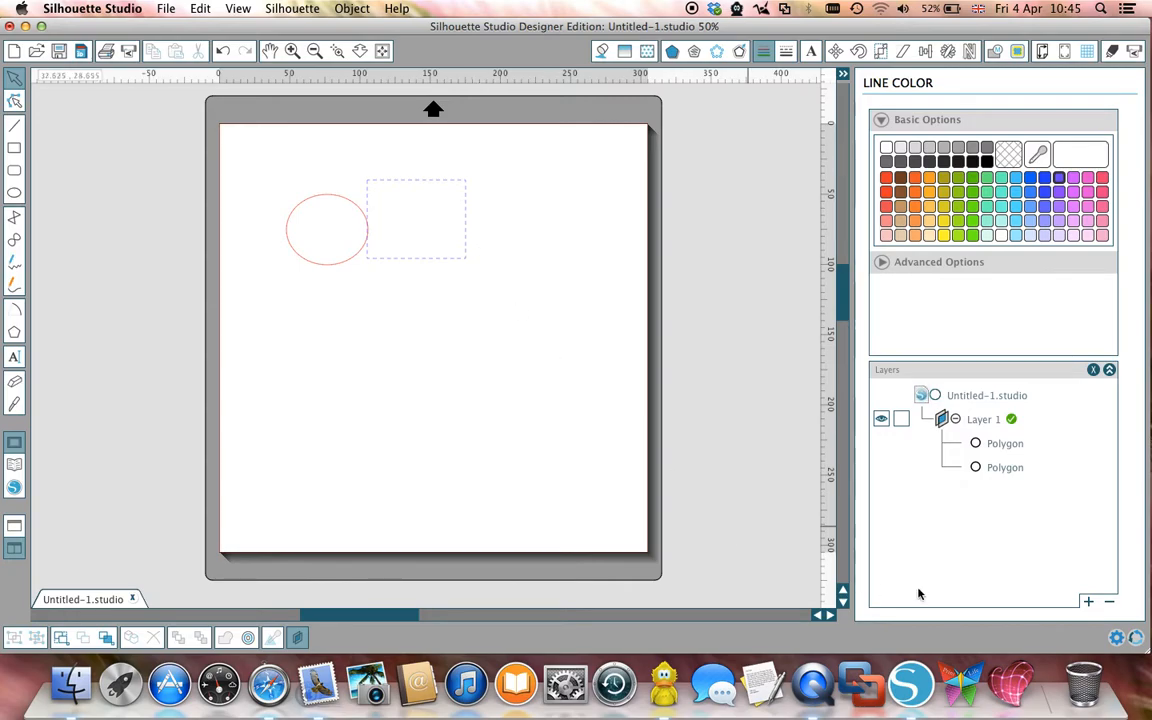
pyautogui.click(1088, 601)
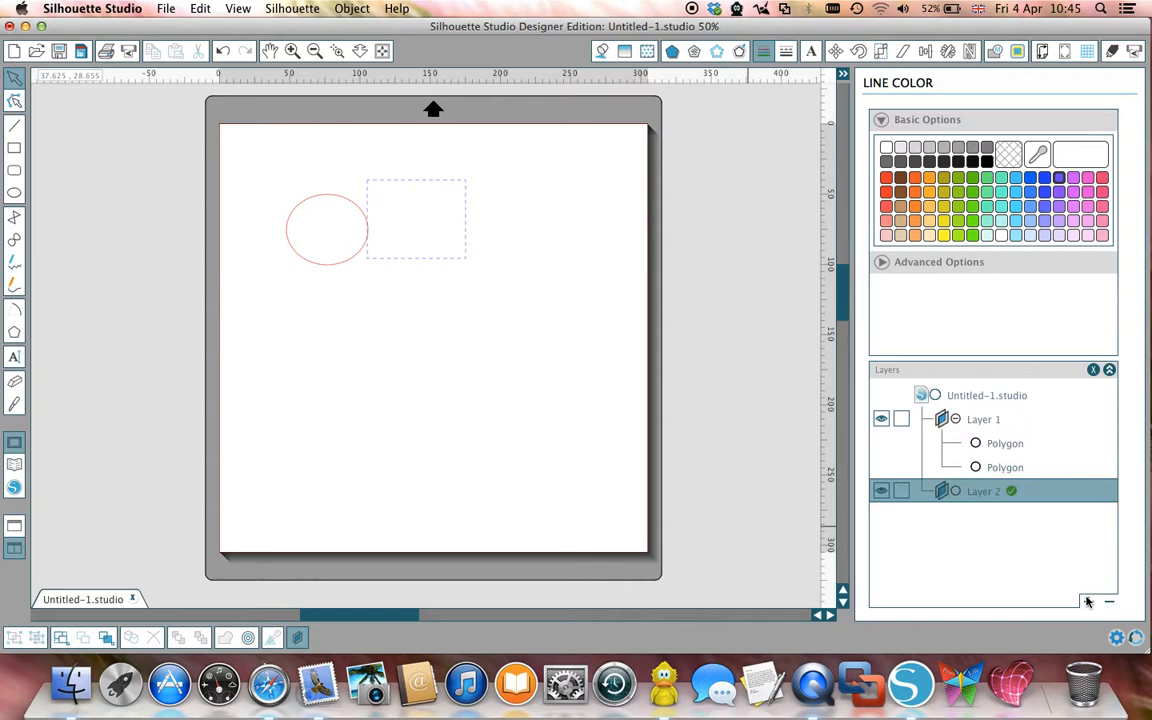
pyautogui.click(14, 147)
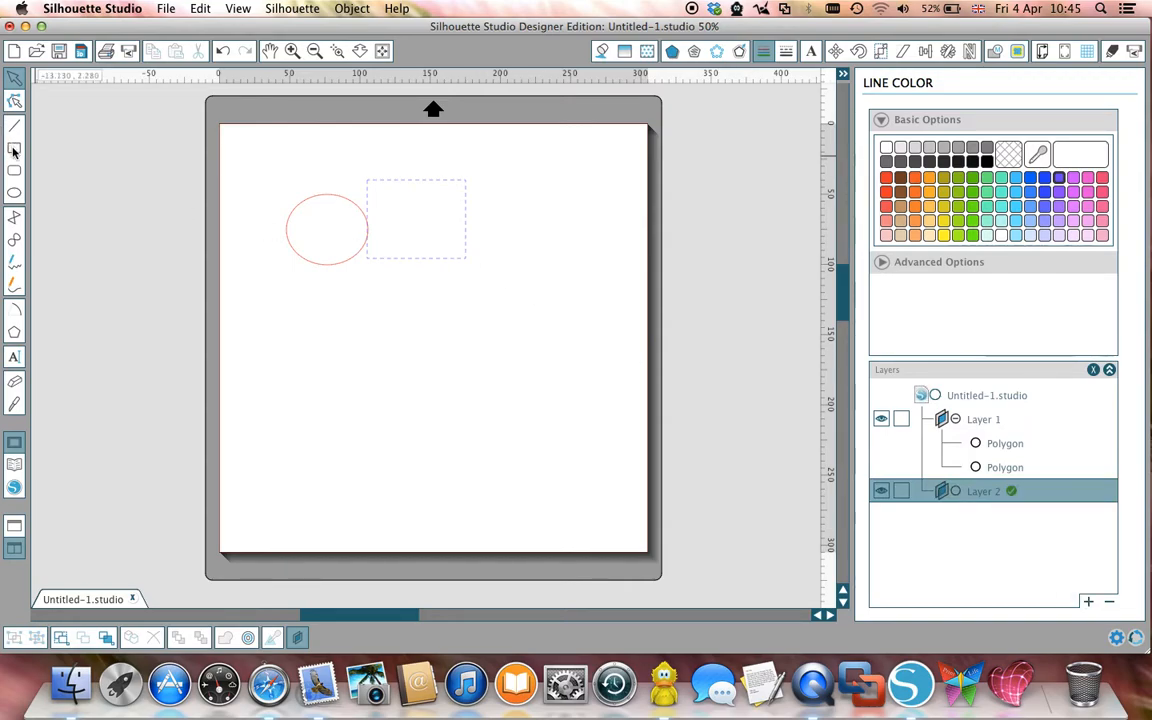
pyautogui.moveTo(382, 288)
pyautogui.mouseDown()
pyautogui.moveTo(411, 350)
pyautogui.moveTo(408, 421)
pyautogui.mouseUp()
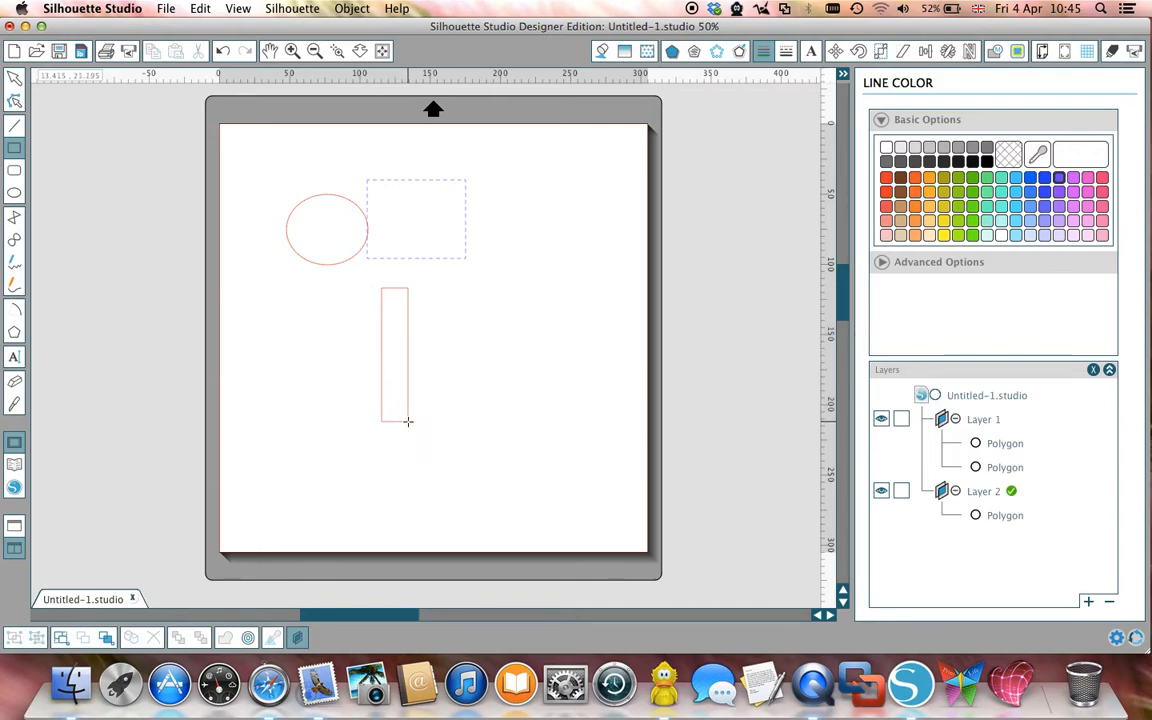
# Step: Give the tall rectangle a tan line colour, RGB (199,158,112), and a dash-dot line style
pyautogui.click(14, 77)
pyautogui.click(409, 353)
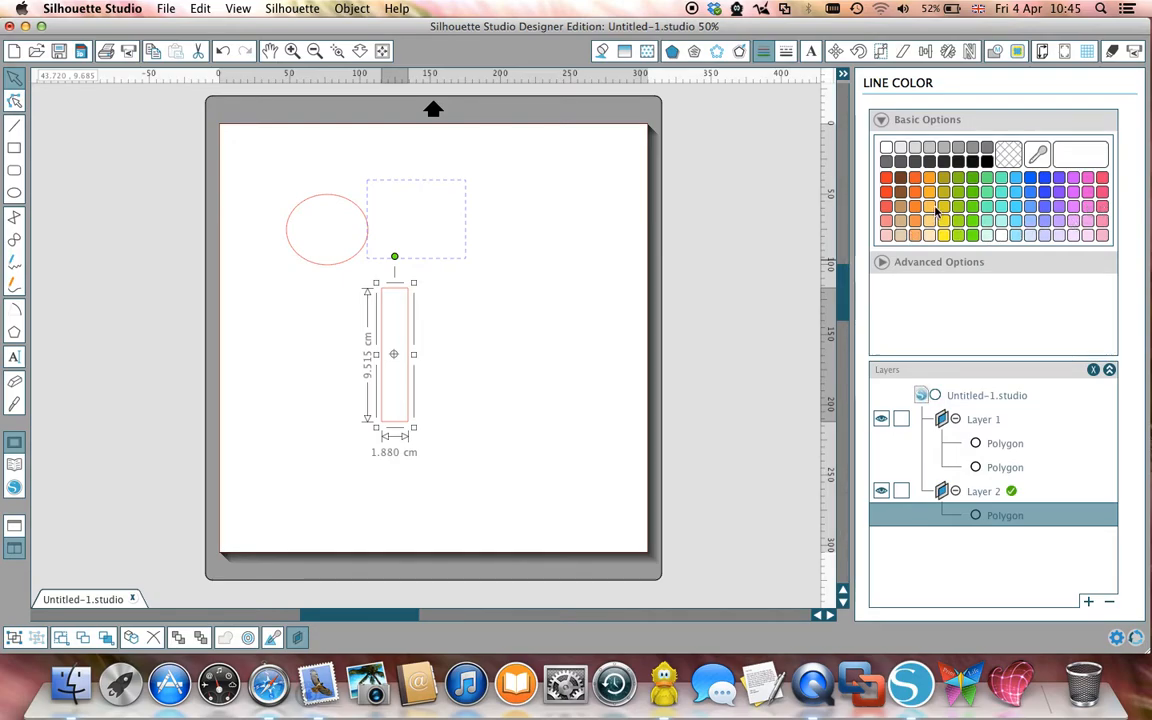
pyautogui.click(901, 207)
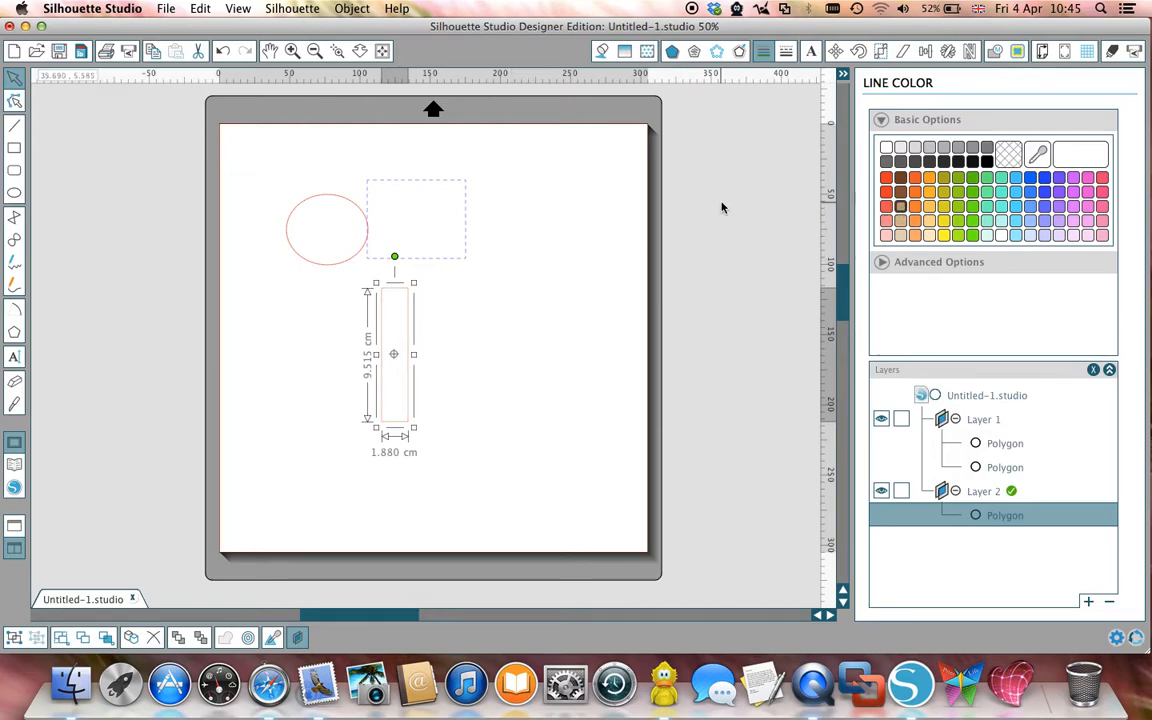
pyautogui.click(786, 50)
pyautogui.scroll(-2, 998, 185)
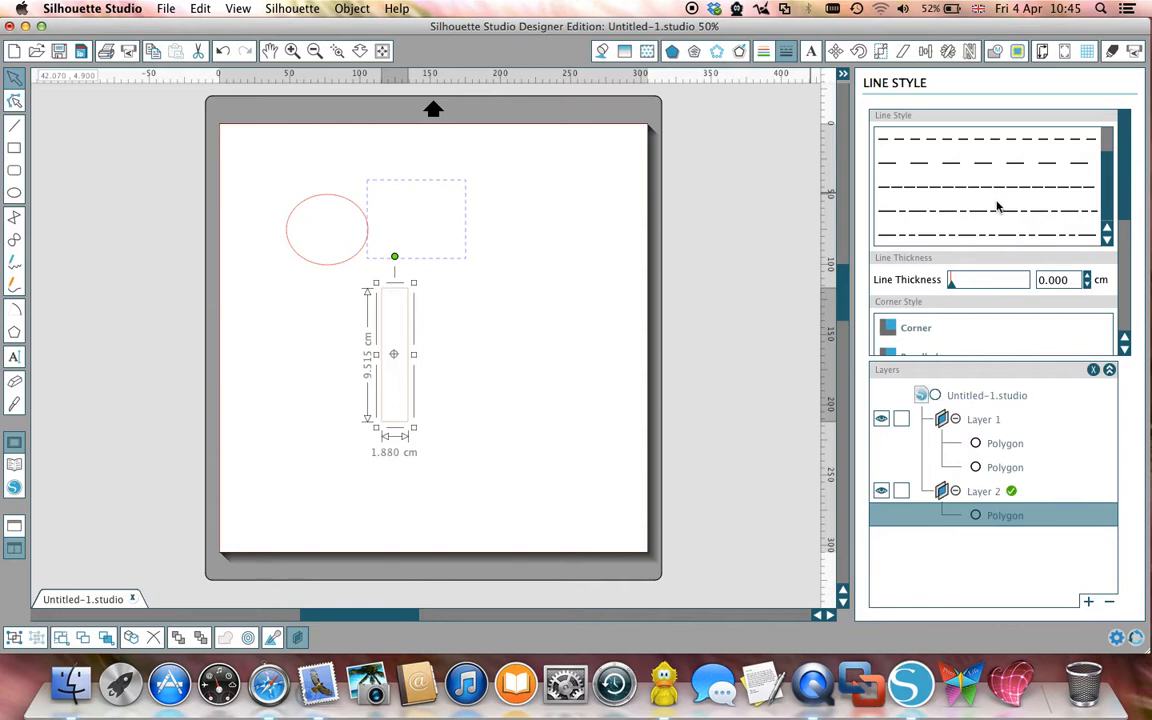
pyautogui.click(997, 211)
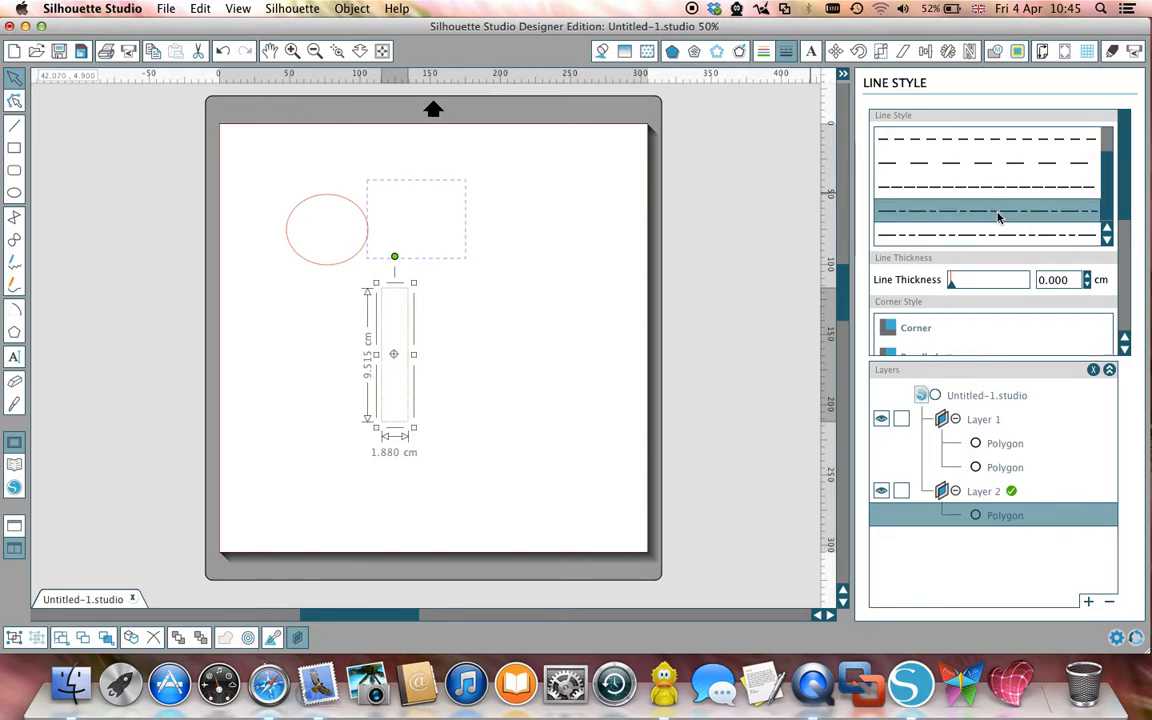
pyautogui.click(505, 409)
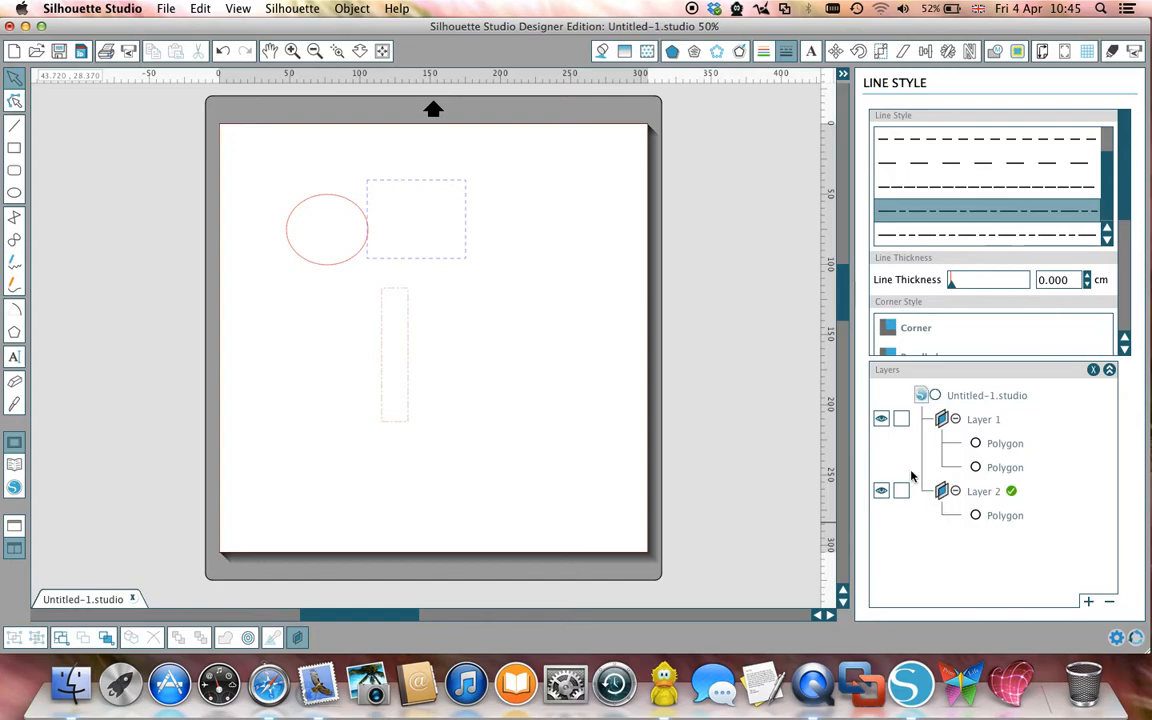
# Step: Set the cut order to By Color and exclude the tan and red lines from cutting
pyautogui.click(1112, 58)
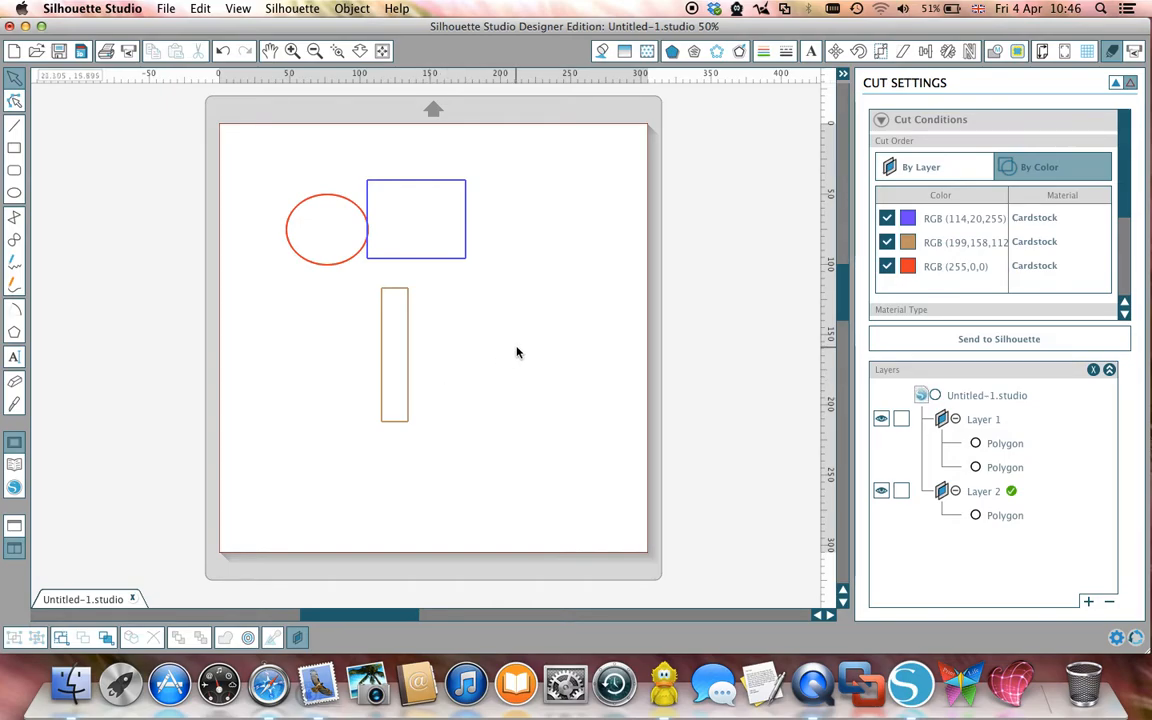
pyautogui.click(887, 242)
pyautogui.click(887, 266)
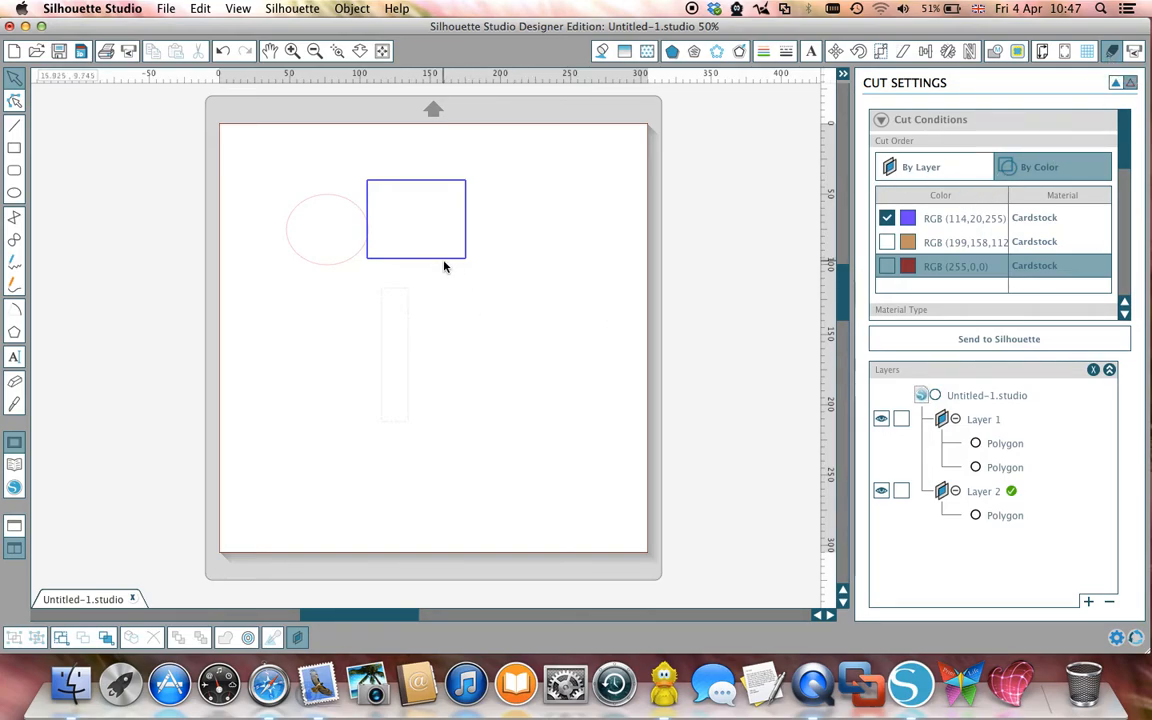
# Step: Check the Cameo's Send to Silhouette options and return to the cut settings
pyautogui.click(1136, 54)
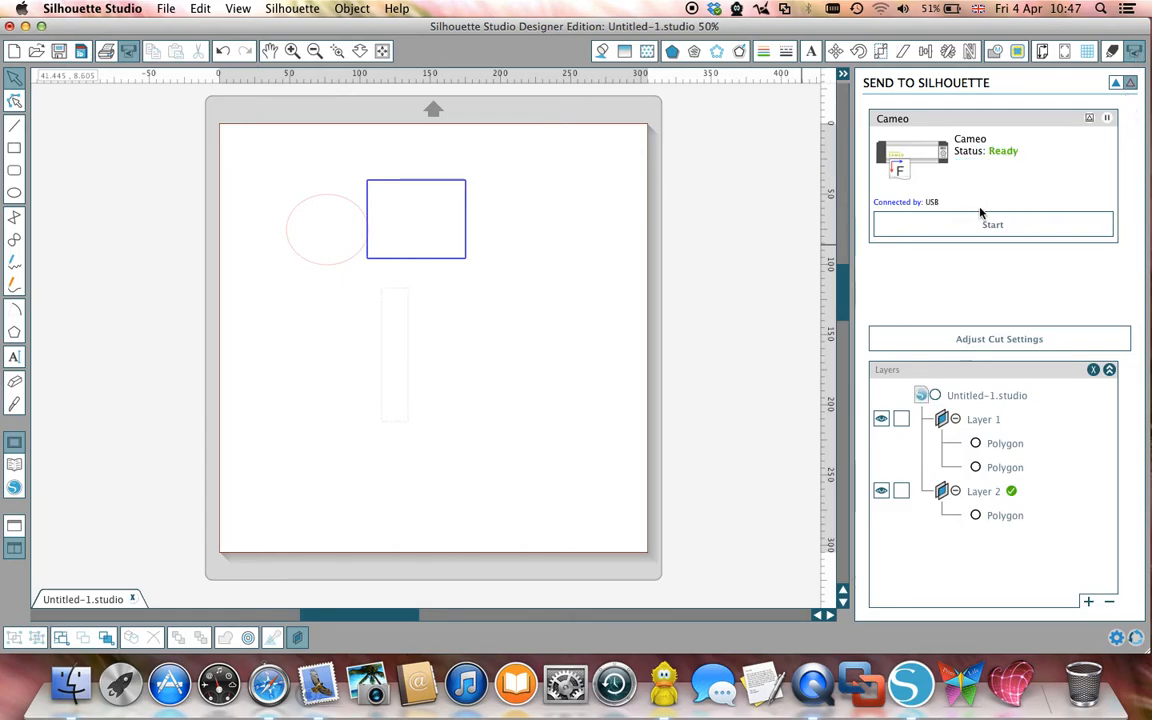
pyautogui.click(986, 226)
pyautogui.click(998, 340)
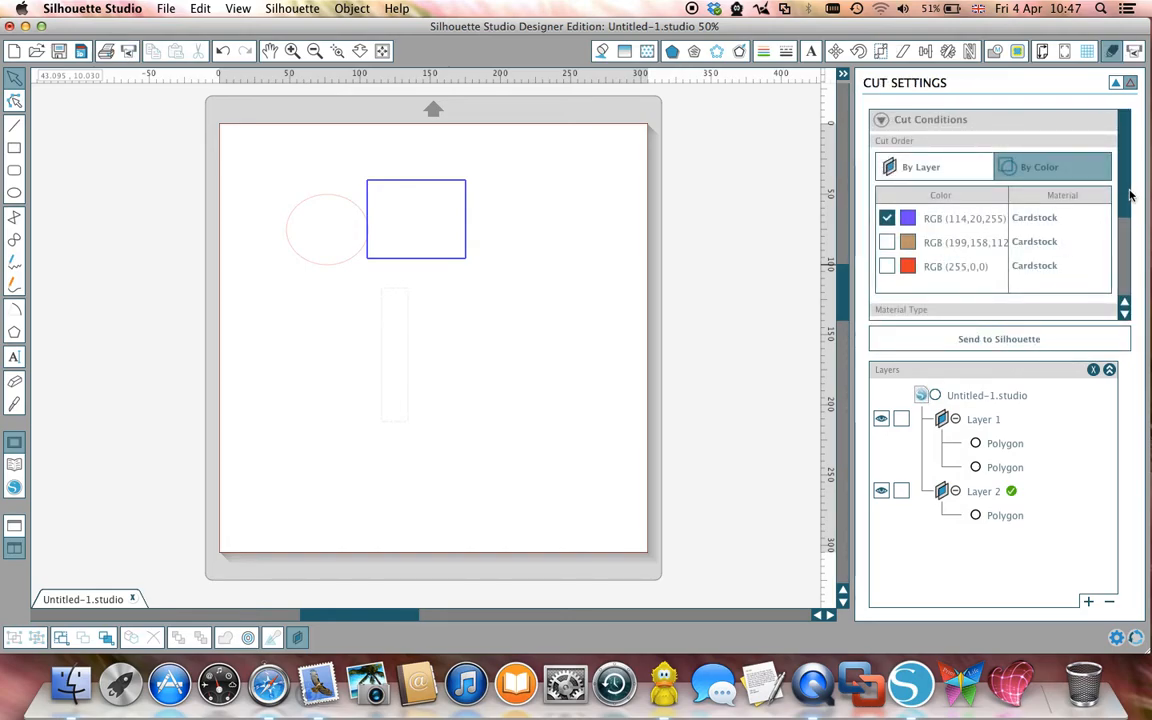
# Step: Choose plain Cardstock as the material type and expand its advanced settings
pyautogui.moveTo(1127, 195); pyautogui.dragTo(1125, 298)
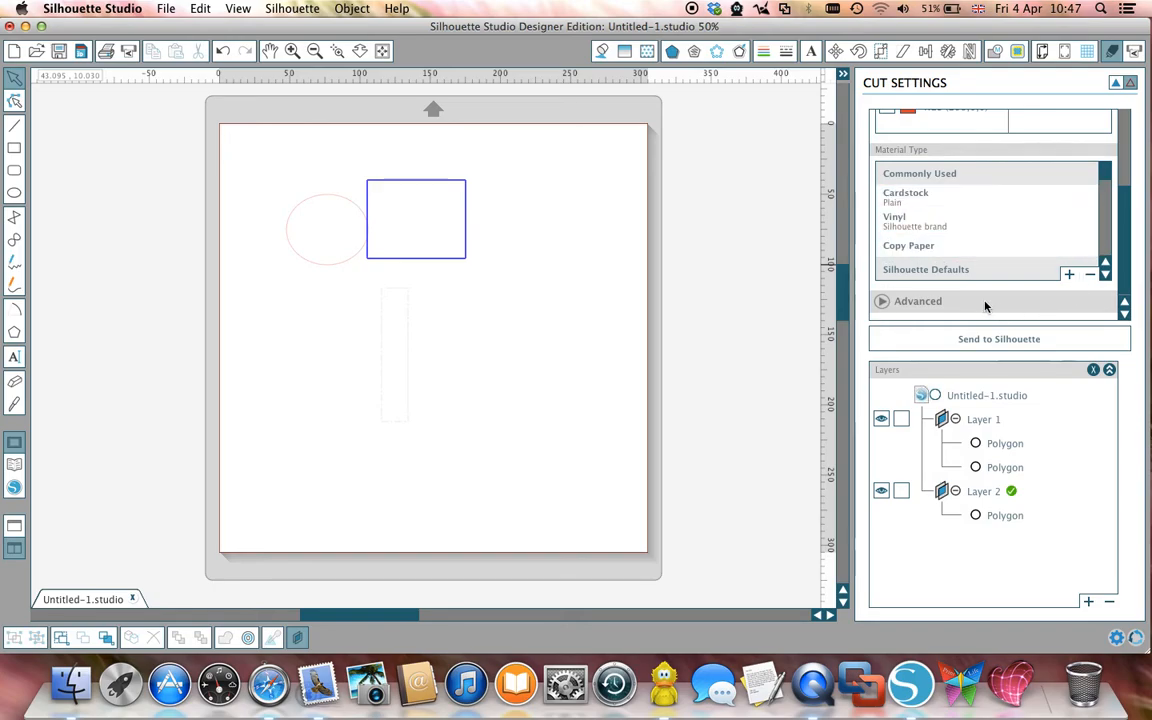
pyautogui.click(940, 196)
pyautogui.click(900, 201)
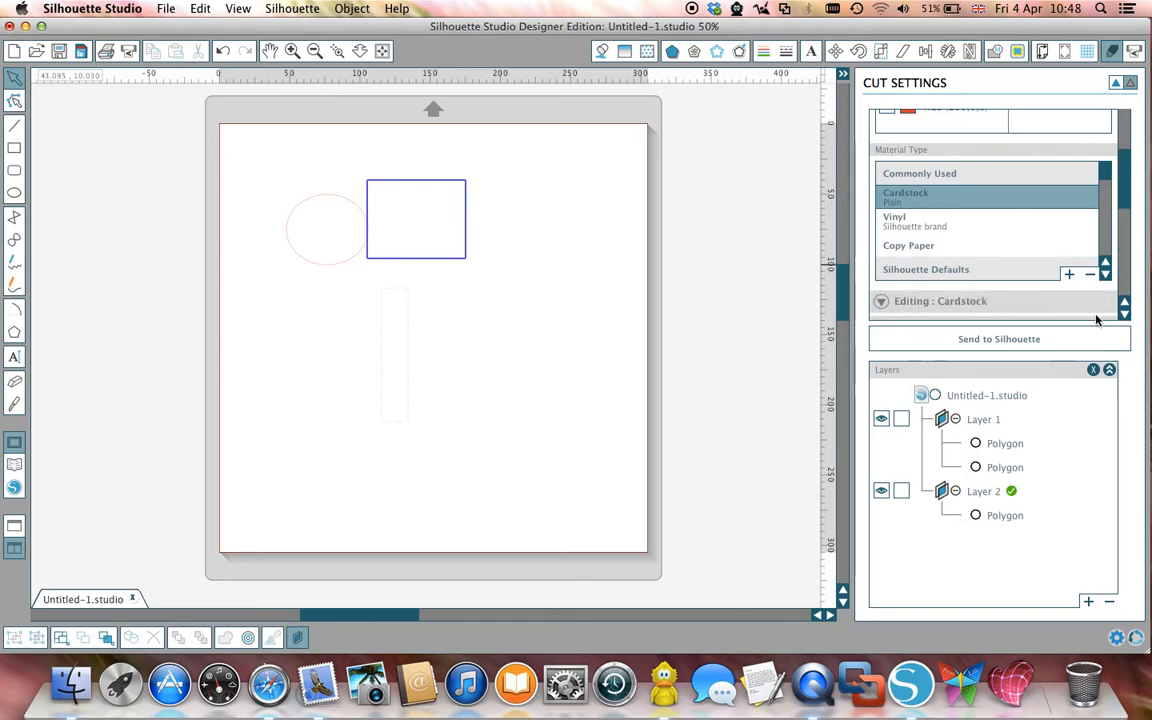
# Step: Examine the Cardstock settings for blade type, speed, thickness, double cut, cut line pattern and line segment overcut
pyautogui.click(1125, 313)
pyautogui.click(1125, 313)
pyautogui.click(1125, 313)
pyautogui.click(1125, 313)
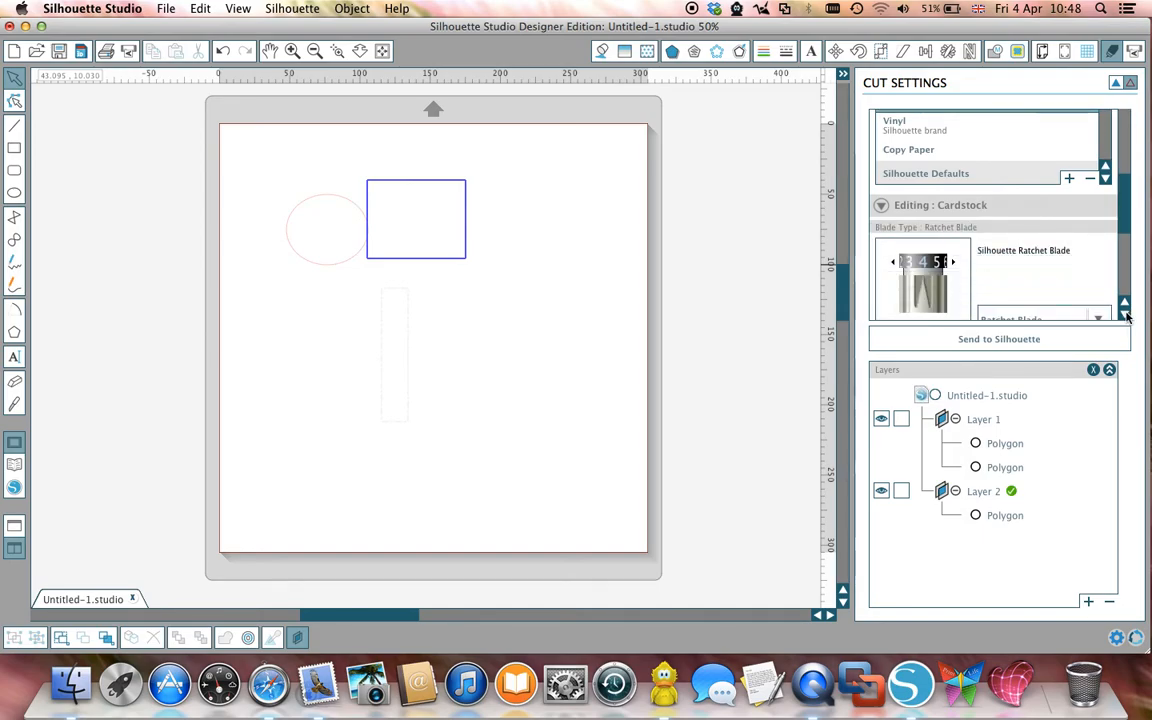
pyautogui.click(1125, 313)
pyautogui.click(1125, 313)
pyautogui.click(1125, 313)
pyautogui.click(1125, 313)
pyautogui.click(1125, 313)
pyautogui.click(1125, 313)
pyautogui.click(1125, 313)
pyautogui.click(1125, 313)
pyautogui.click(1125, 313)
pyautogui.click(1125, 313)
pyautogui.click(1125, 313)
pyautogui.click(1125, 313)
pyautogui.click(1125, 313)
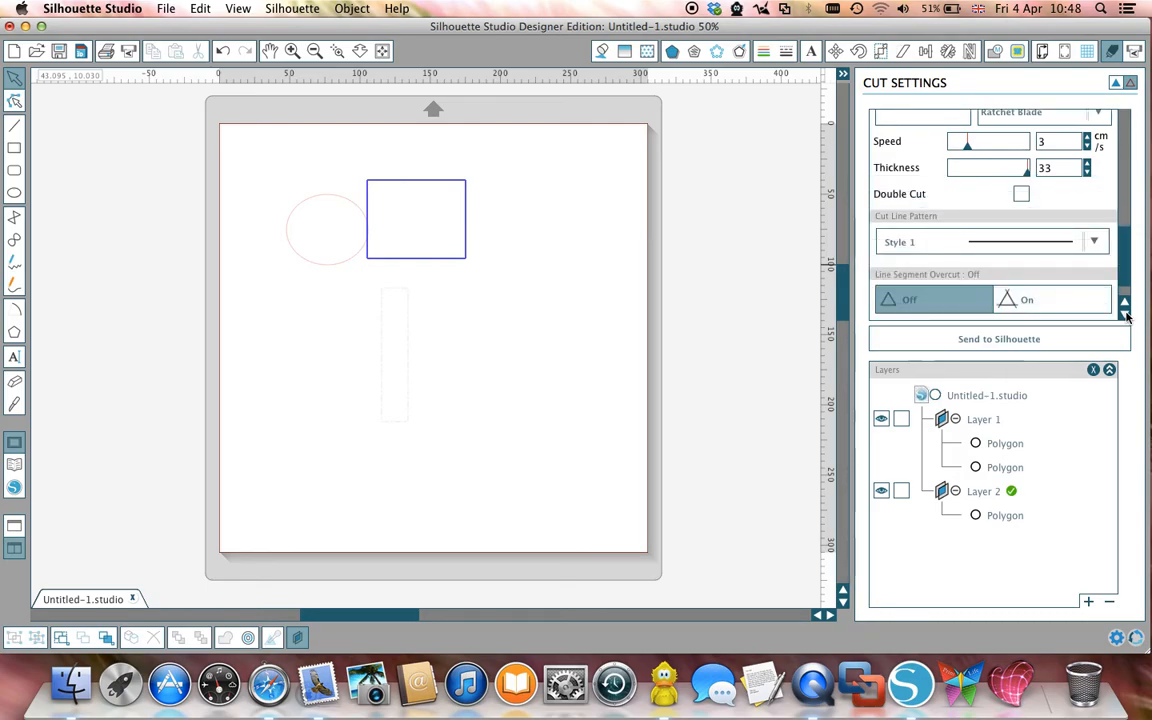
pyautogui.click(1125, 313)
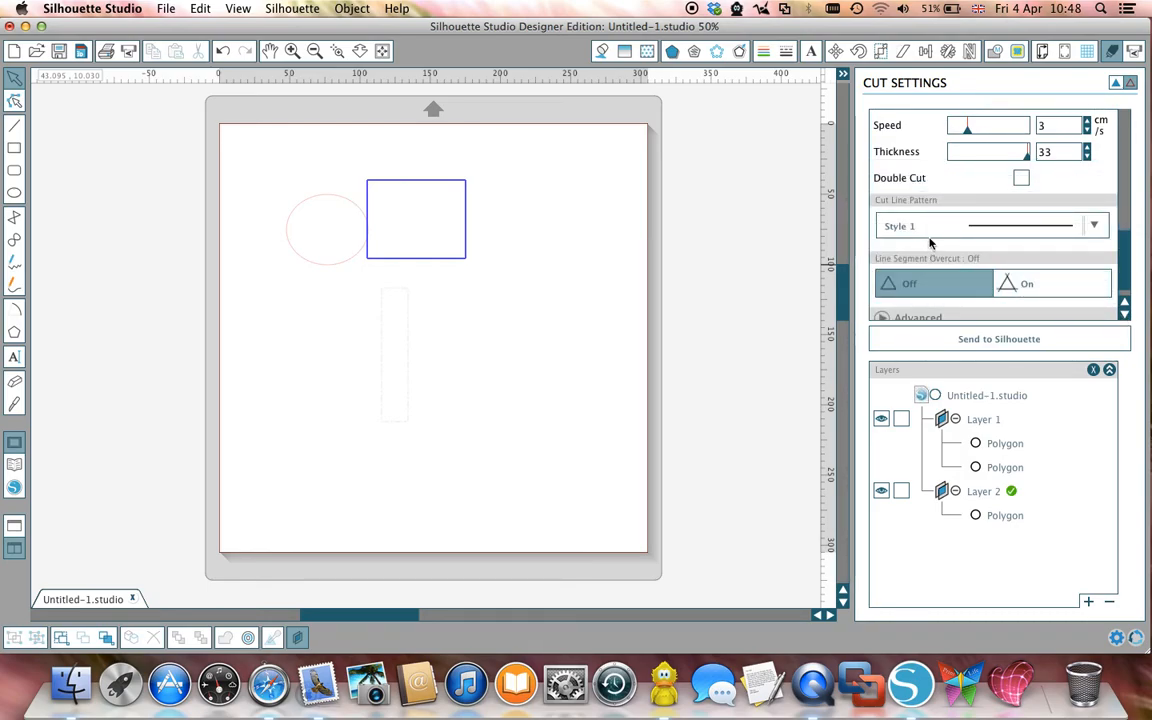